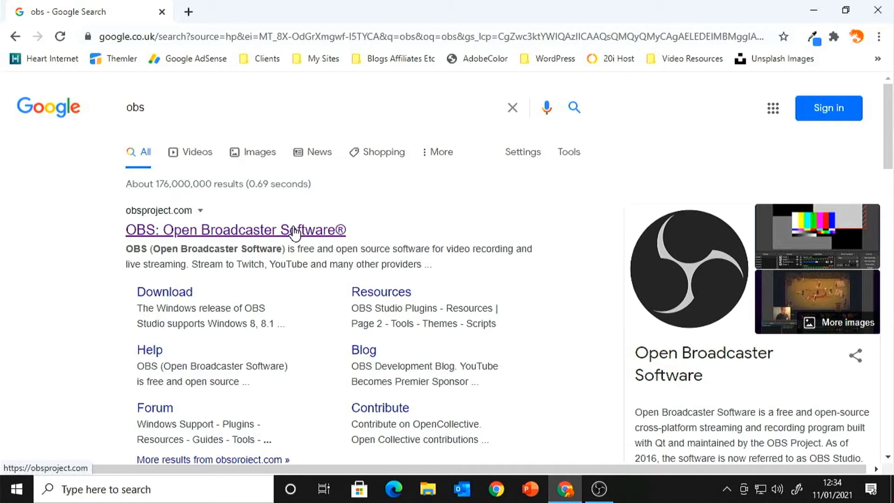
Try to download the Windows version of OBS Studio from the obsproject.com website, then switch to the installed OBS.
left_click(295, 230)
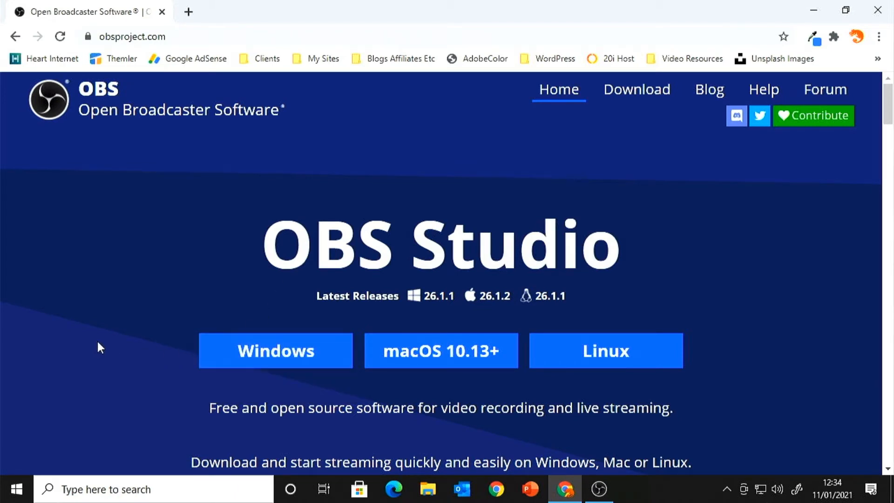
left_click(299, 352)
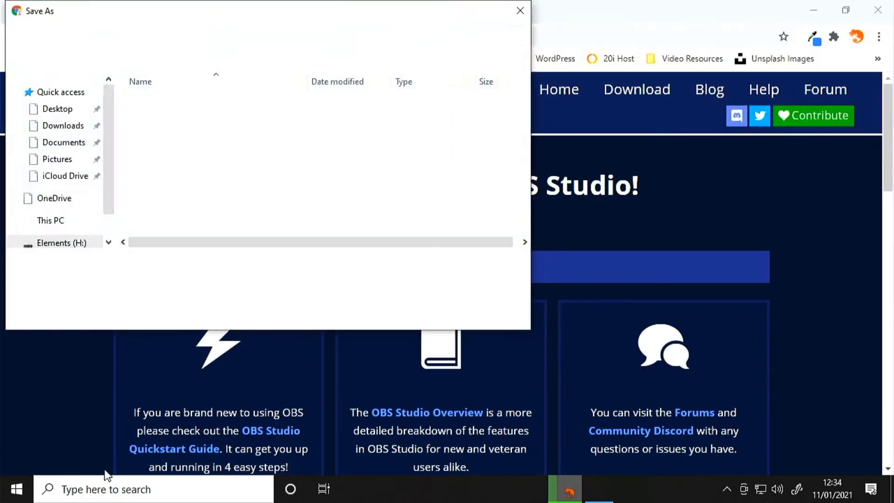
left_click(484, 309)
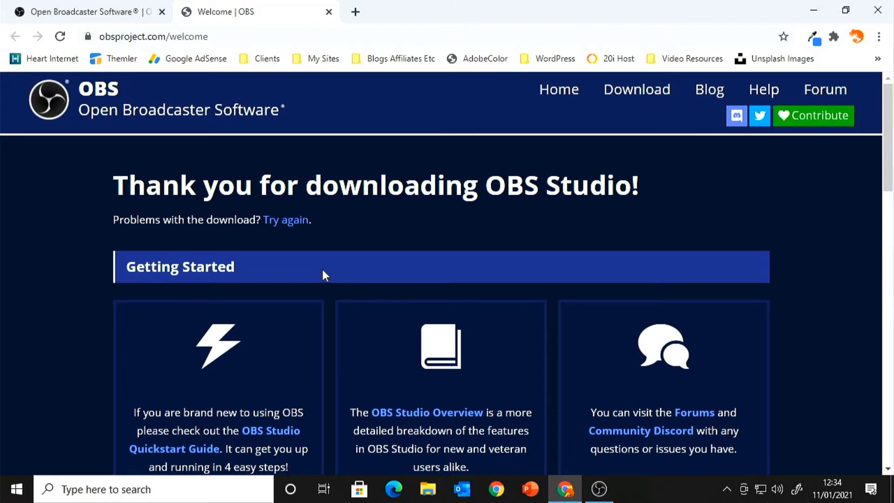
left_click(599, 489)
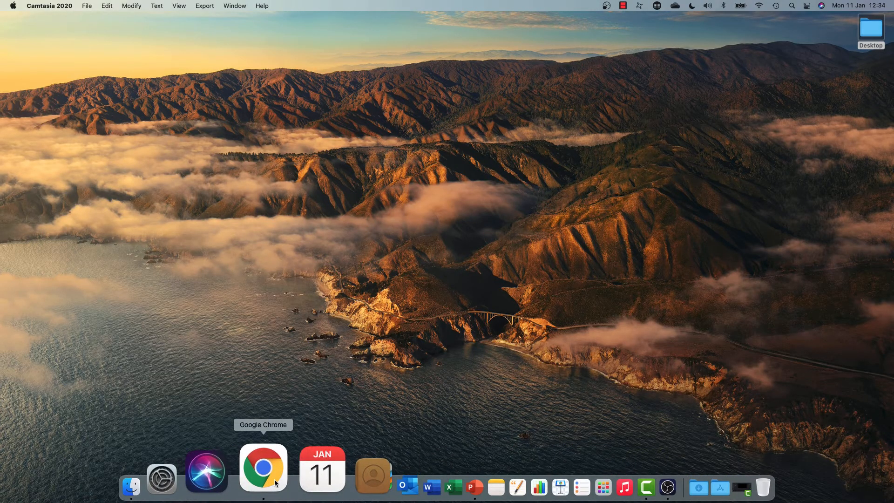
Switch to Google Chrome, search for "obs" and open the official Open Broadcaster Software website.
left_click(271, 475)
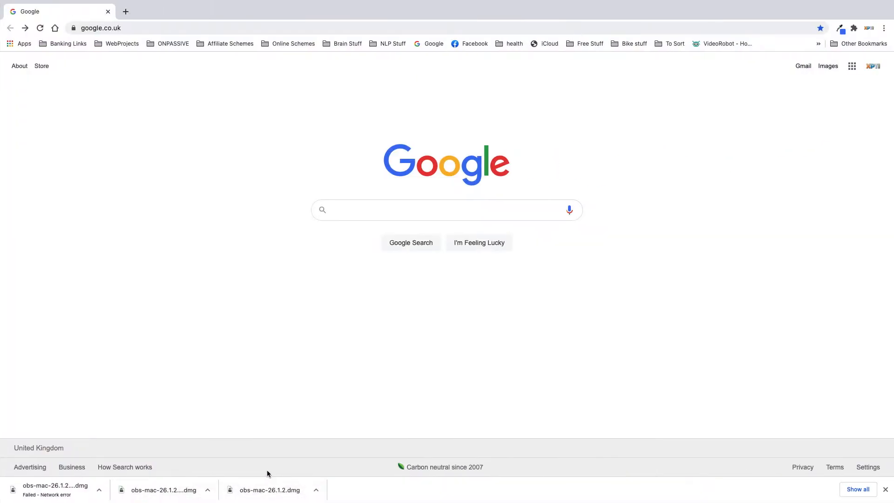
type("obs")
key("Return")
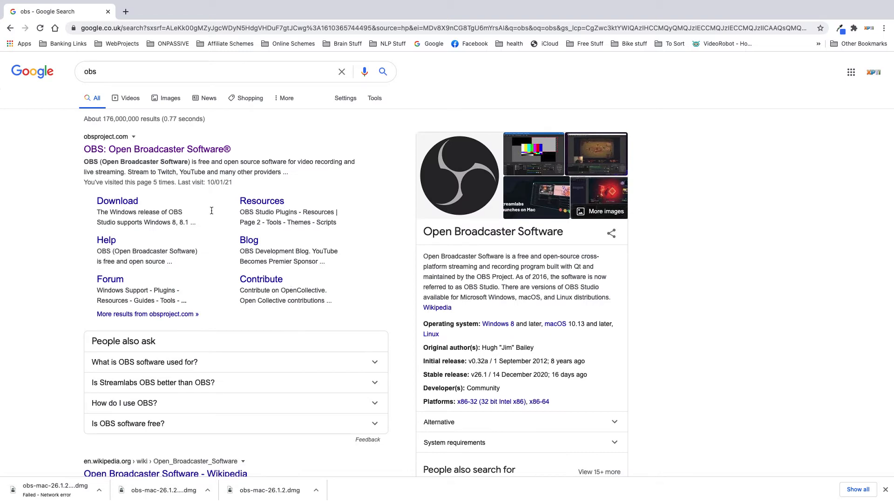
left_click(184, 154)
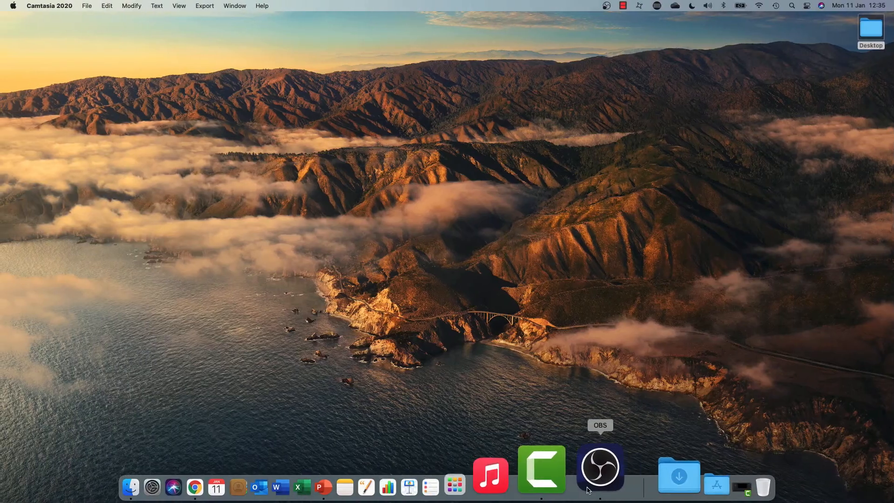
Switch to OBS and restart the virtual camera, accepting blank output without any video sources.
left_click(588, 490)
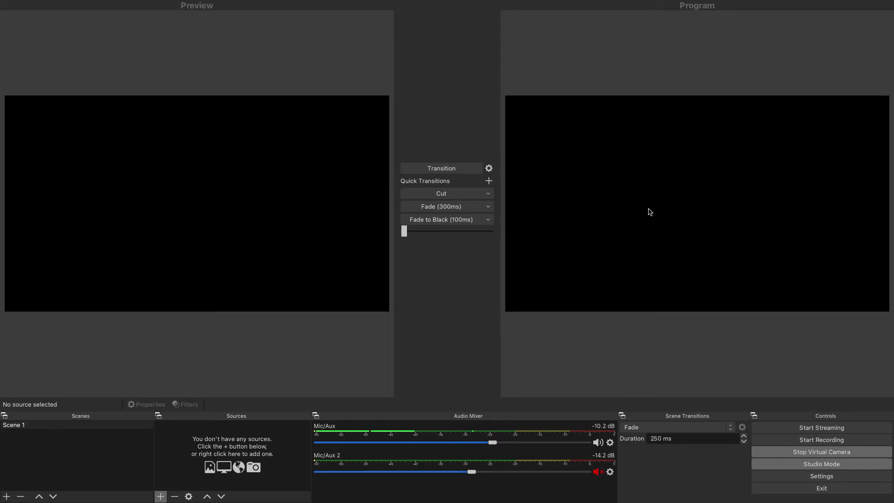
left_click(792, 456)
left_click(793, 455)
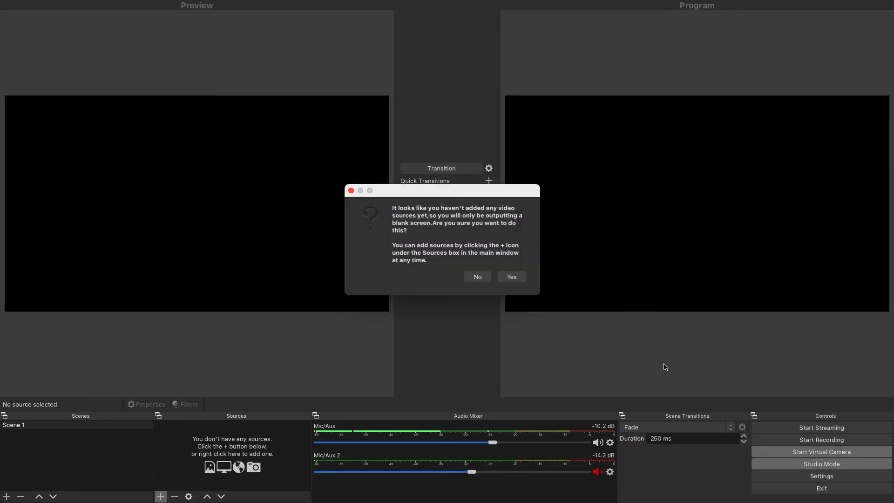
left_click(512, 277)
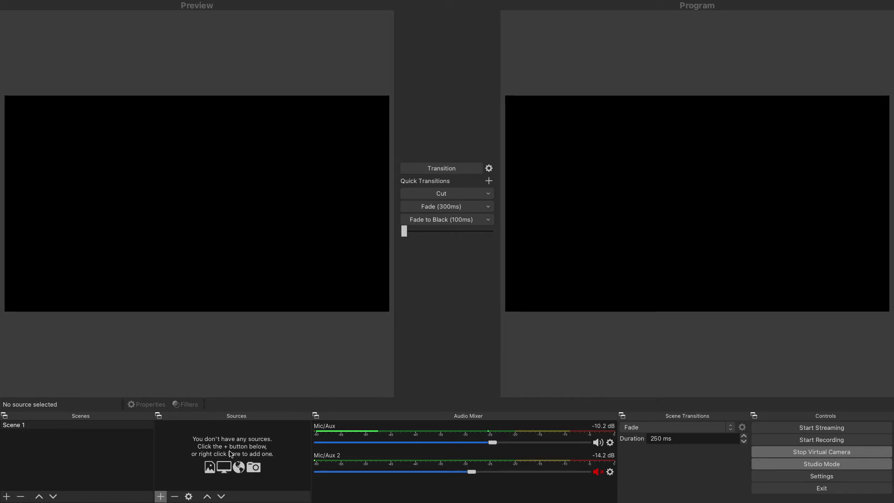
Add a new Video Capture Device source named "logitech" to Scene 1.
left_click(163, 496)
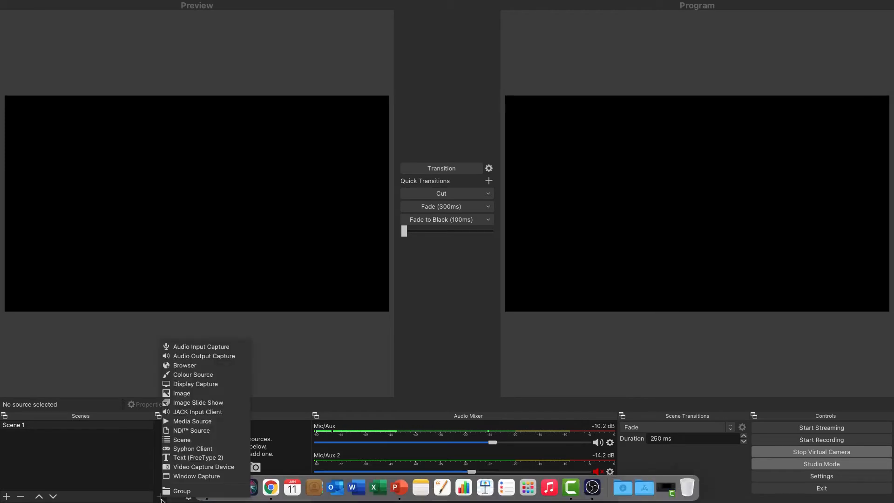
left_click(220, 467)
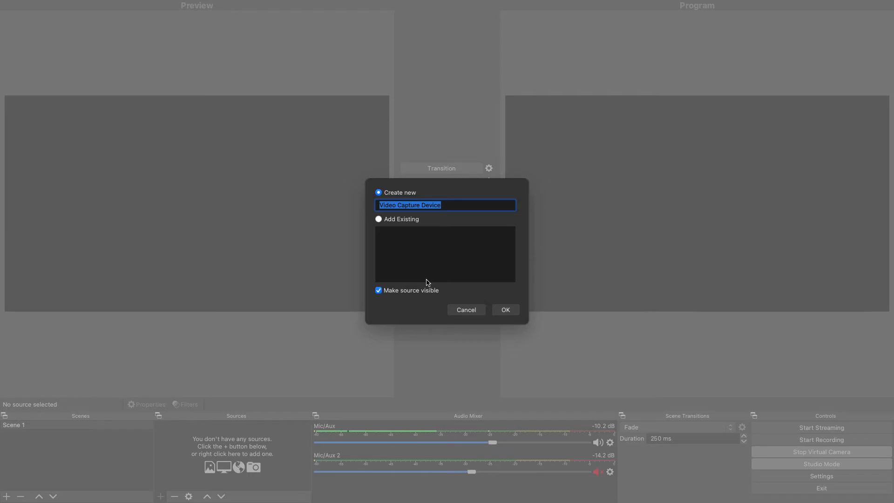
key("BackSpace")
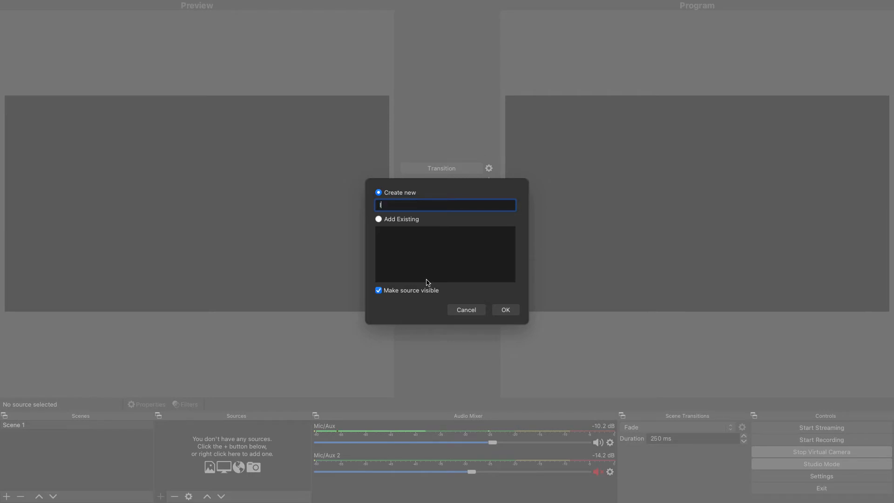
key("ctrl+z")
type("logitech")
left_click(506, 310)
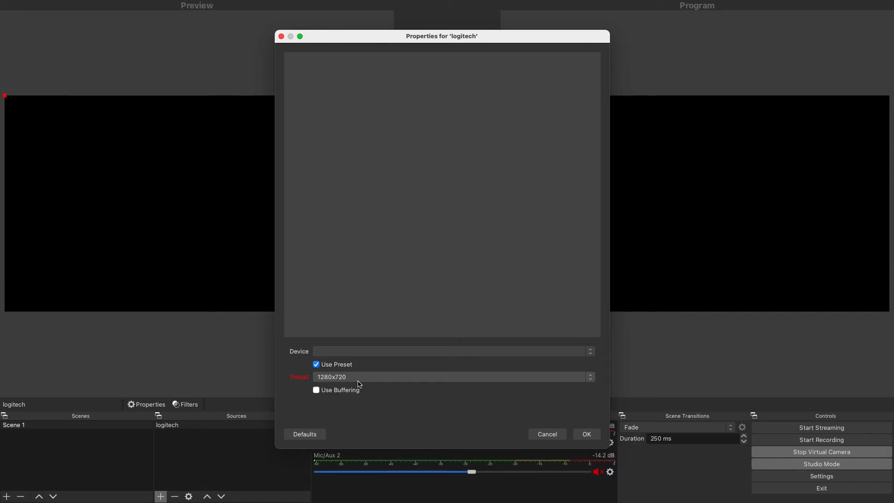
Assign the C922 Pro Stream Webcam as the logitech source's device and confirm its properties.
left_click(383, 353)
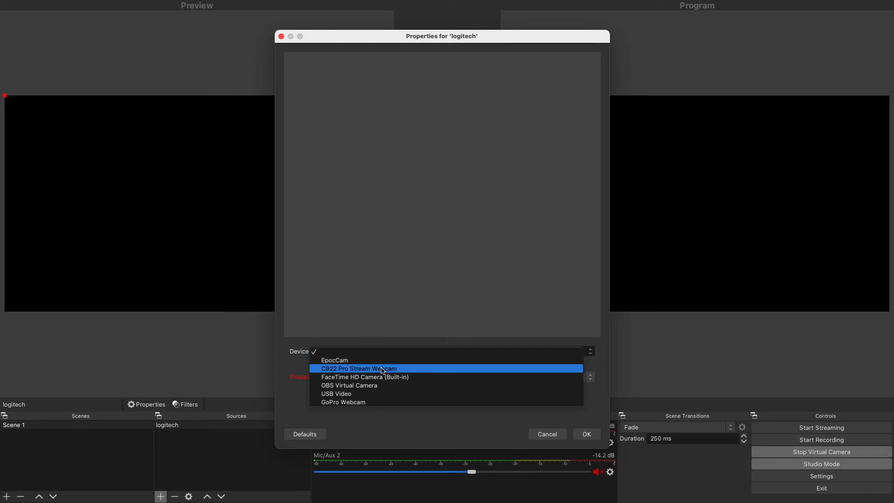
left_click(383, 369)
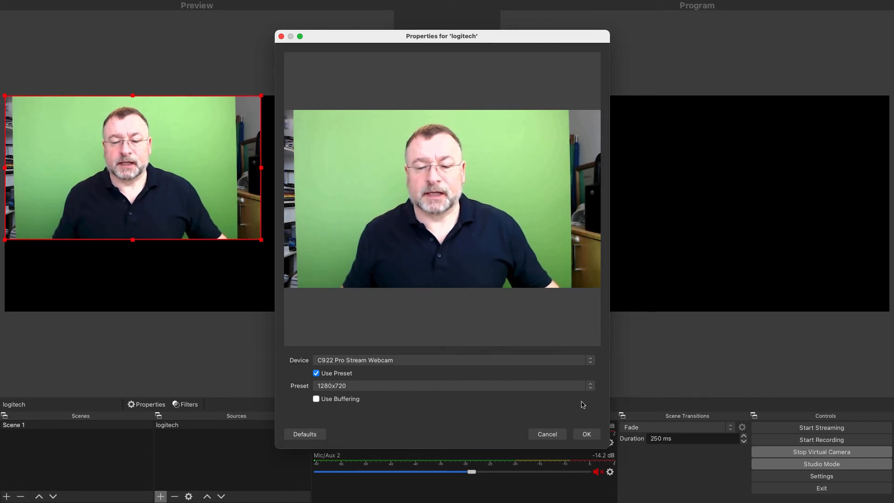
left_click(585, 434)
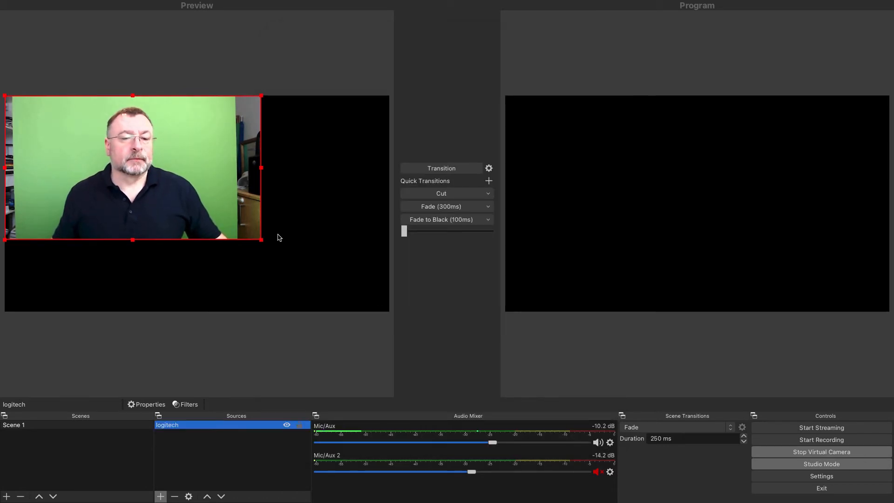
Move the webcam image near the preview's centre, crop both sides to the green backdrop, and transition it to Program.
left_click_drag(188, 179, 249, 219)
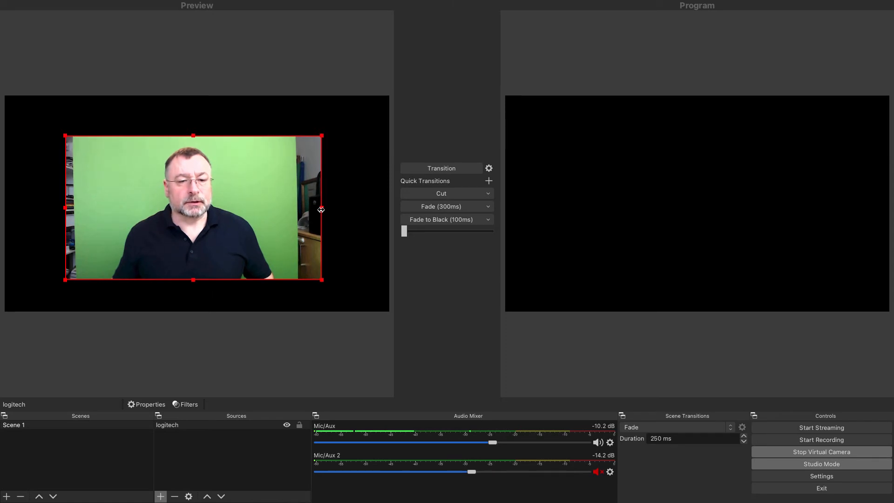
left_click_drag(322, 210, 296, 208)
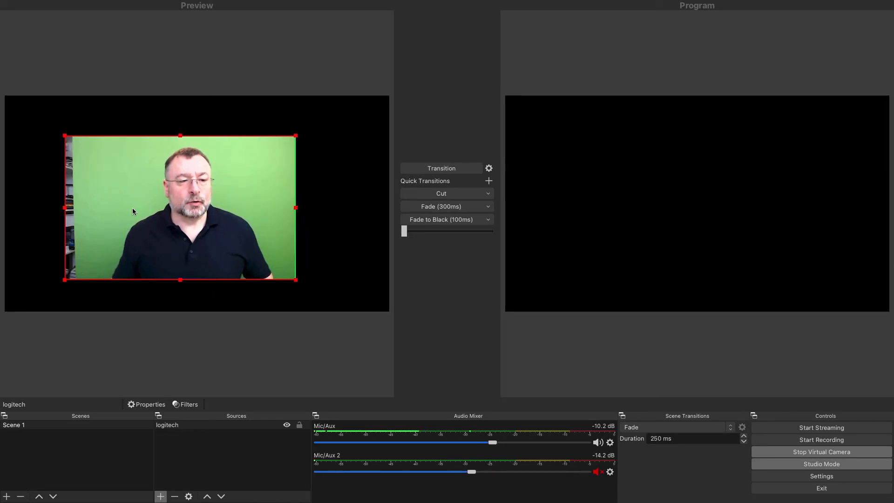
left_click_drag(65, 213, 82, 213)
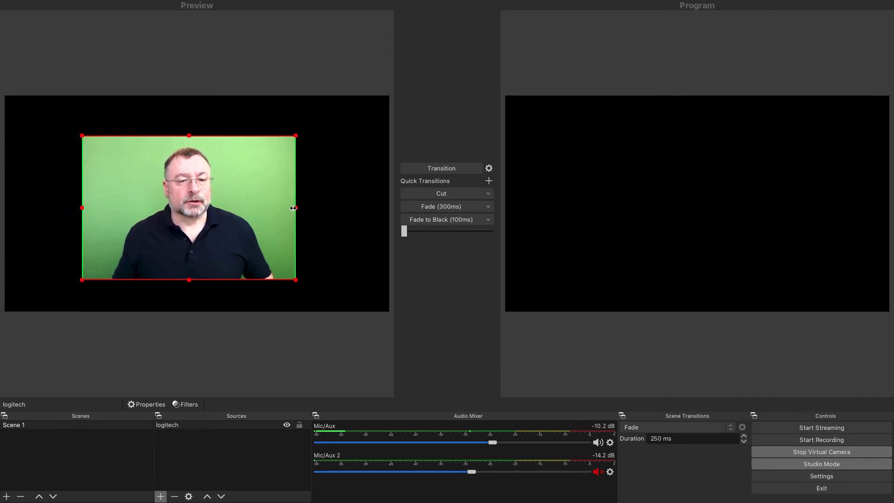
left_click_drag(293, 208, 291, 208)
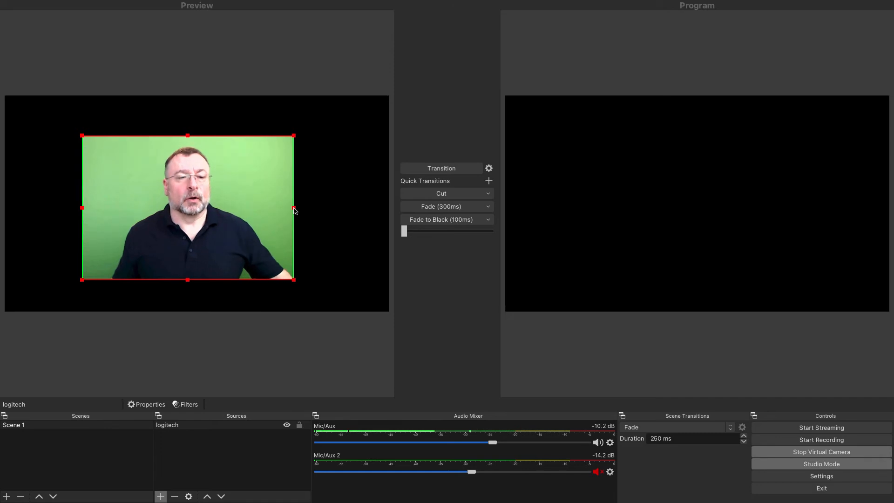
left_click(442, 168)
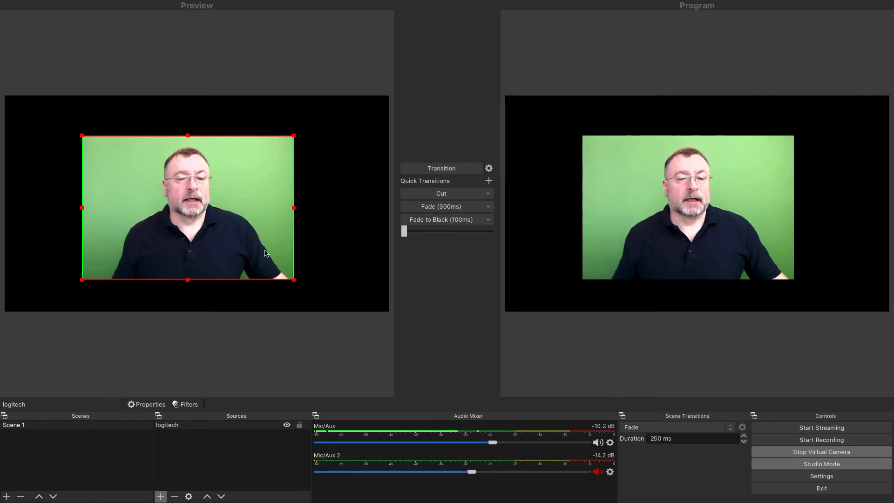
Add a Chroma Key effect filter to the logitech source, keeping the default filter name.
right_click(247, 204)
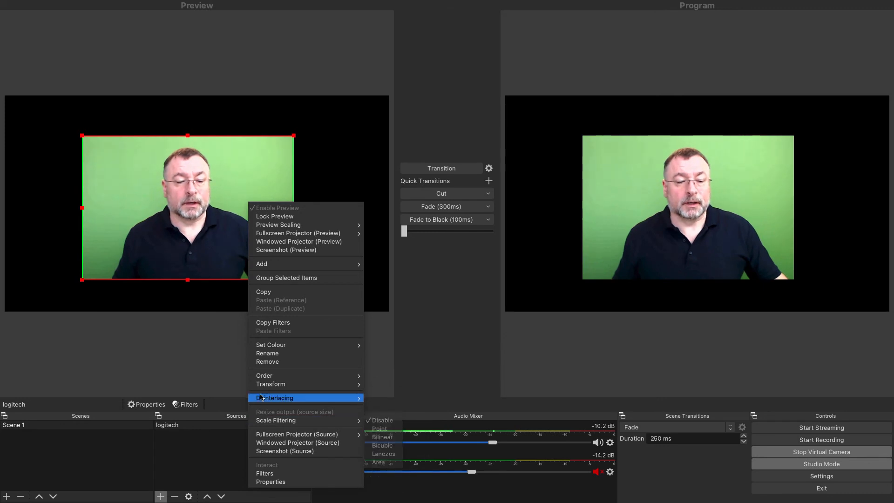
left_click(266, 473)
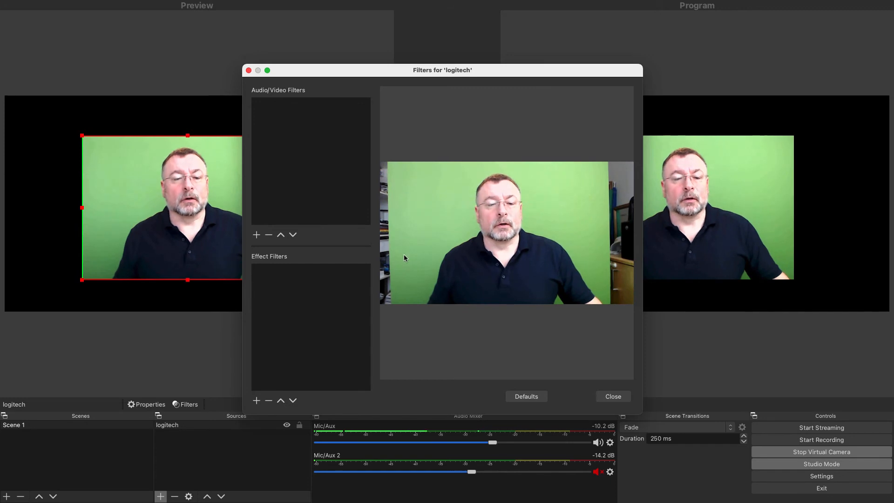
left_click(257, 400)
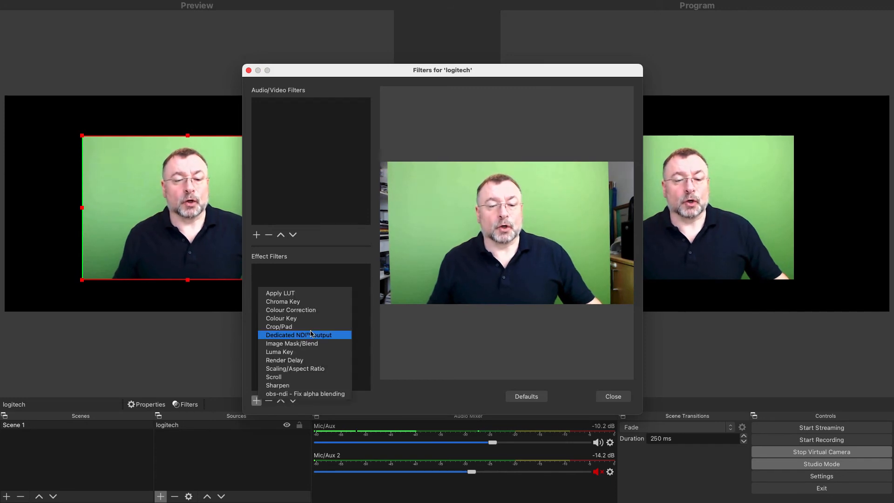
left_click(302, 301)
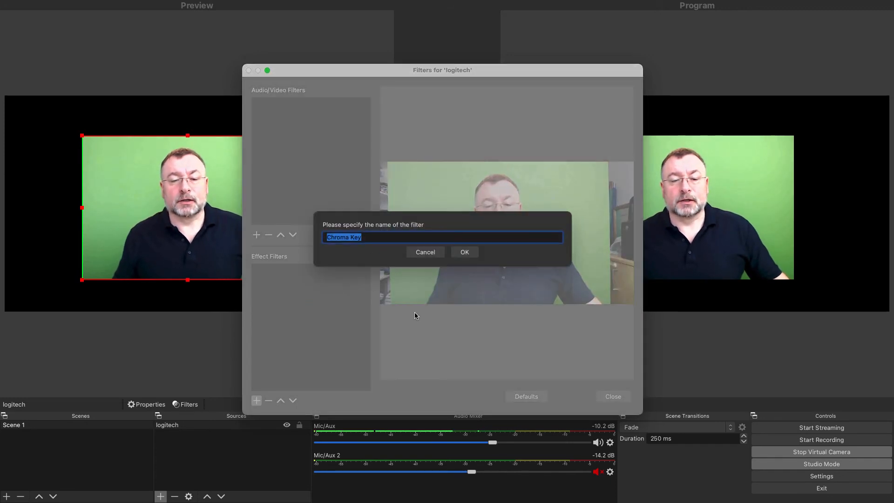
left_click(461, 253)
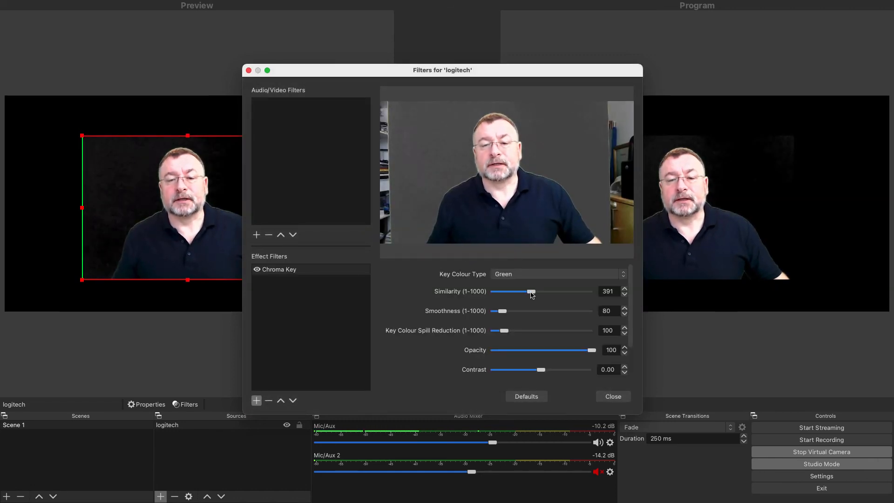
Set the Chroma Key similarity to 441 with Green as key colour, and transition the keyed webcam to Program.
left_click_drag(532, 294, 536, 293)
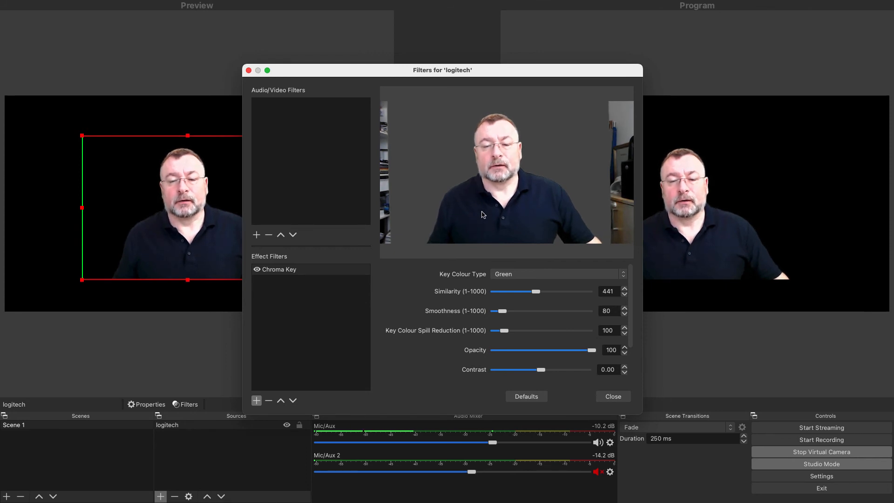
left_click(546, 278)
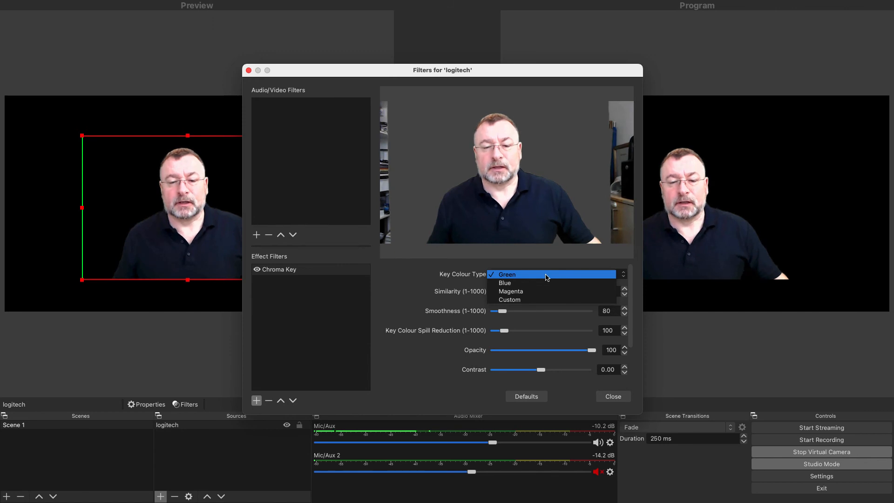
left_click(582, 194)
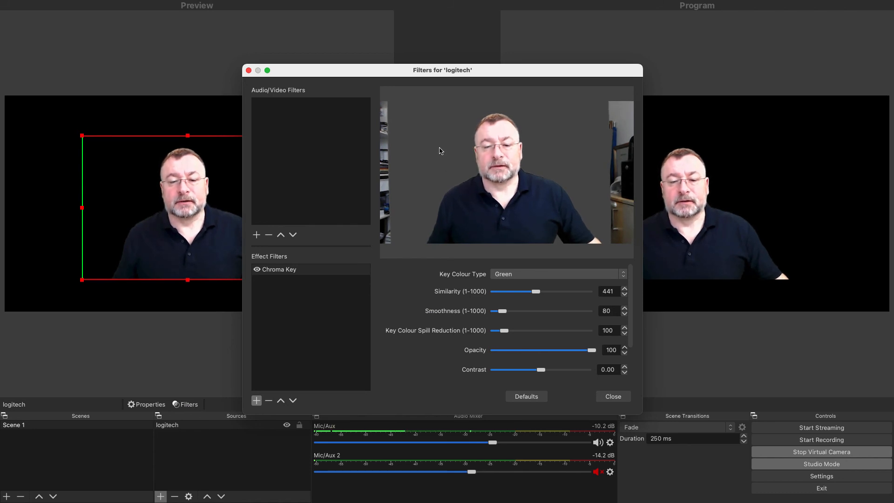
left_click(609, 396)
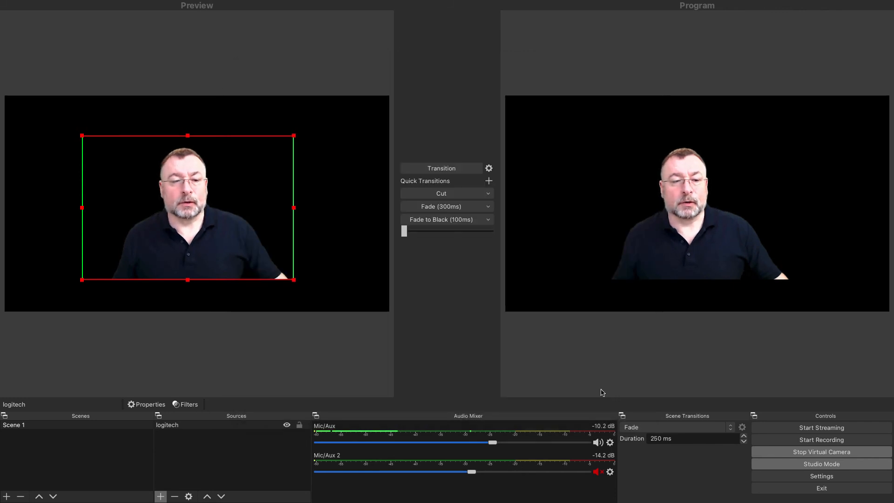
left_click(478, 170)
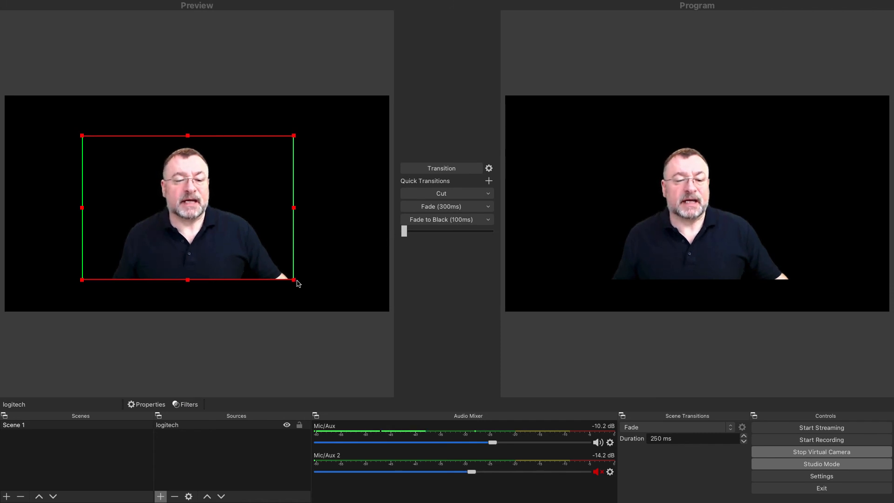
Enlarge the keyed webcam image to the full height of the preview canvas and transition it to Program.
left_click_drag(292, 278, 335, 315)
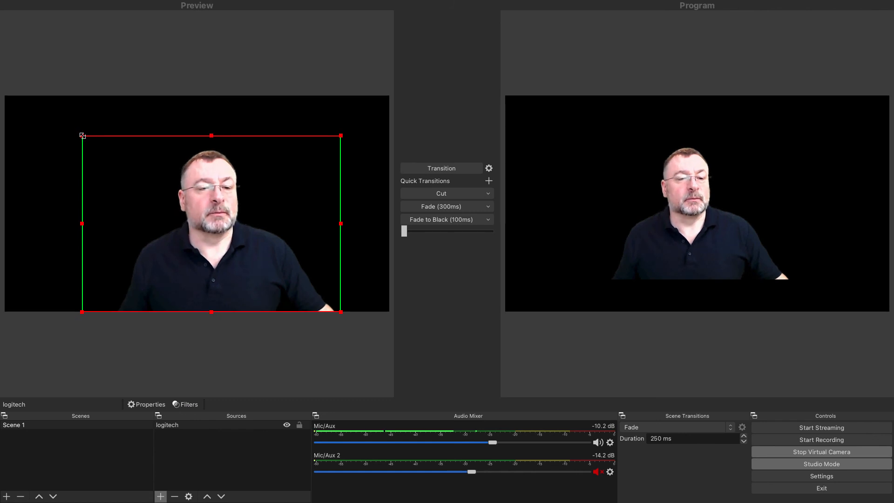
left_click_drag(82, 135, 25, 96)
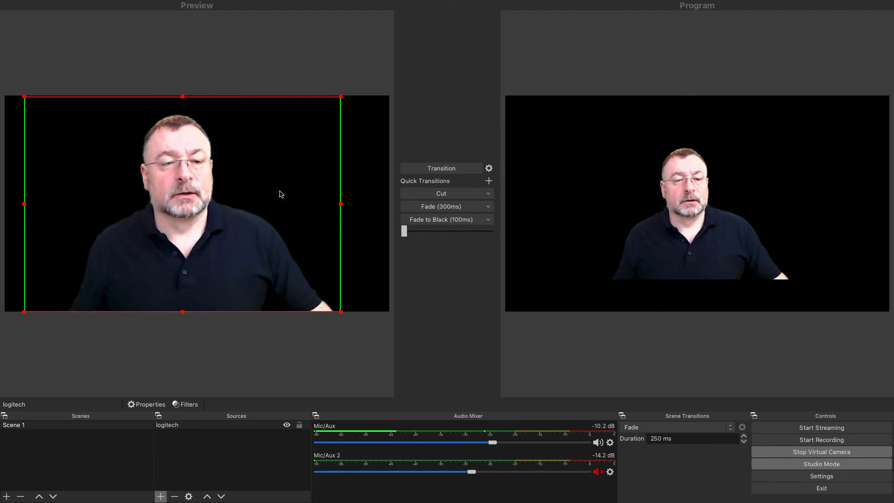
left_click(434, 169)
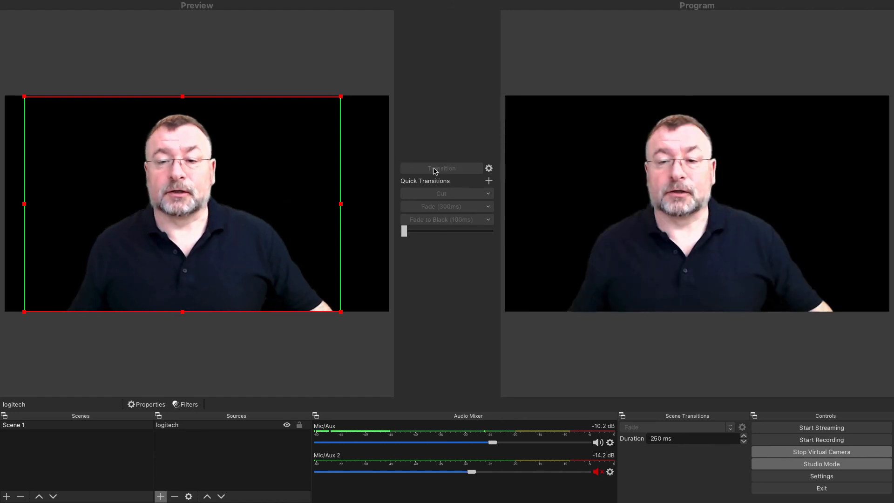